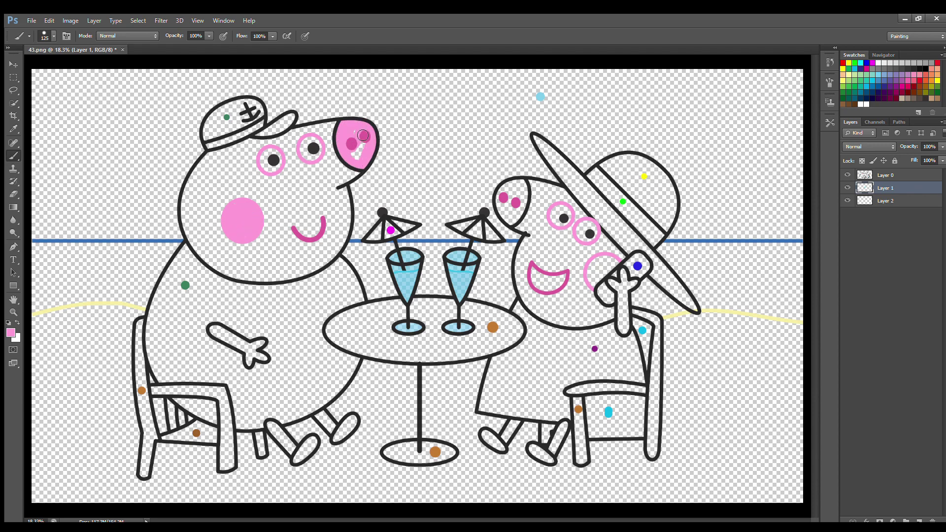
Paint the left pig's hat with the sampled green and fill the whites of both its eyes with white
{"action": "left_click", "coordinate": [226, 117], "text": "alt"}
{"action": "mouse_move", "coordinate": [291, 116]}
{"action": "left_mouse_down"}
{"action": "mouse_move", "coordinate": [264, 133]}
{"action": "mouse_move", "coordinate": [286, 127]}
{"action": "mouse_move", "coordinate": [249, 103]}
{"action": "mouse_move", "coordinate": [231, 106]}
{"action": "mouse_move", "coordinate": [213, 119]}
{"action": "mouse_move", "coordinate": [207, 141]}
{"action": "mouse_move", "coordinate": [251, 132]}
{"action": "mouse_move", "coordinate": [244, 110]}
{"action": "mouse_move", "coordinate": [213, 118]}
{"action": "mouse_move", "coordinate": [217, 138]}
{"action": "mouse_move", "coordinate": [239, 122]}
{"action": "left_mouse_up"}
{"action": "key", "text": "bracketright"}
{"action": "key", "text": "bracketright"}
{"action": "left_click_drag", "start_coordinate": [271, 156], "coordinate": [310, 146]}
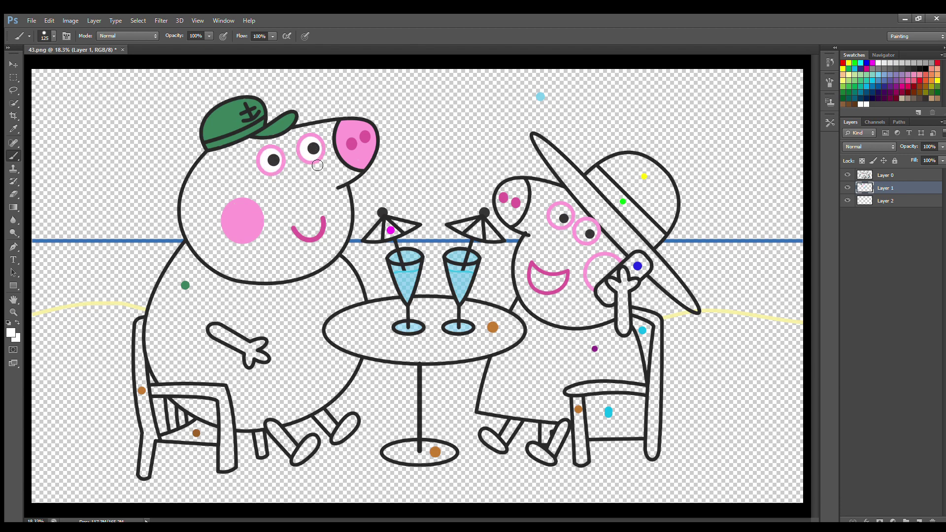
Paint the left pig's arm and both legs light pink
{"action": "key", "text": "i"}
{"action": "left_click", "coordinate": [241, 220]}
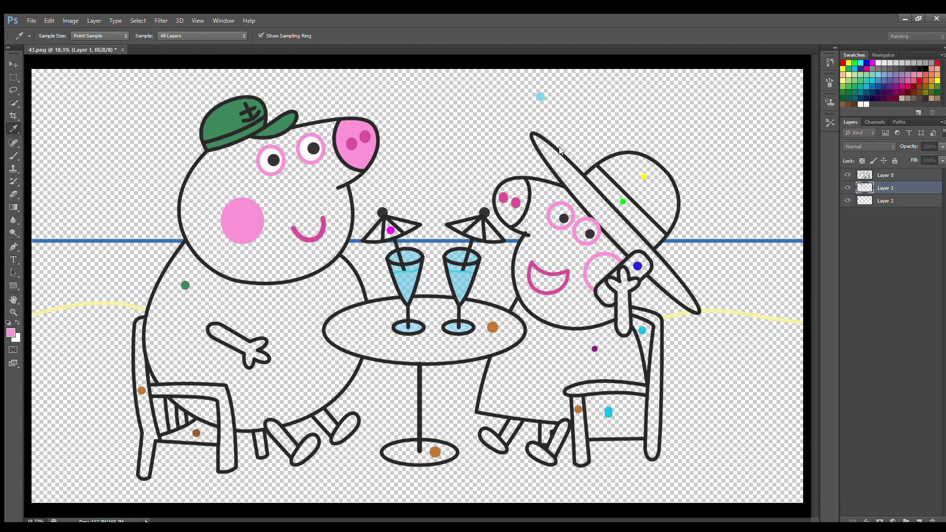
{"action": "key", "text": "b"}
{"action": "left_click_drag", "start_coordinate": [214, 331], "coordinate": [249, 355]}
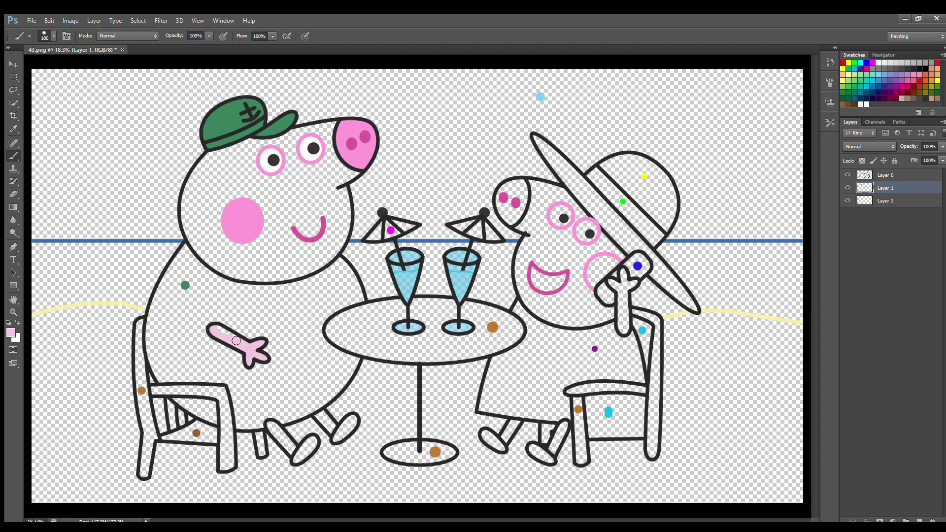
{"action": "left_click_drag", "start_coordinate": [278, 435], "coordinate": [288, 444]}
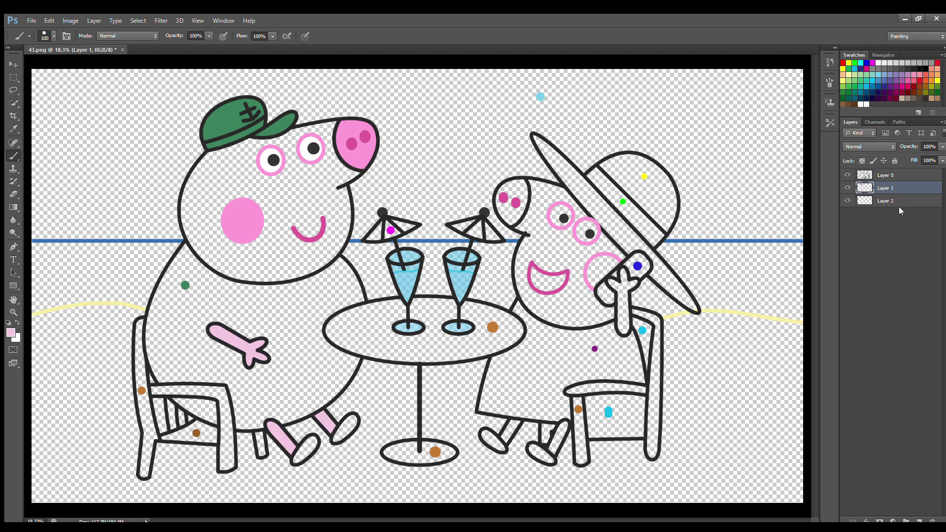
Fill the left pig's head with light pink on Layer 2, using a brush enlarged to 200
{"action": "left_click", "coordinate": [886, 201]}
{"action": "key", "text": "]"}
{"action": "key", "text": "]"}
{"action": "key", "text": "]"}
{"action": "key", "text": "]"}
{"action": "mouse_move", "coordinate": [219, 157]}
{"action": "left_mouse_down"}
{"action": "mouse_move", "coordinate": [196, 205]}
{"action": "mouse_move", "coordinate": [199, 242]}
{"action": "mouse_move", "coordinate": [224, 270]}
{"action": "mouse_move", "coordinate": [305, 274]}
{"action": "mouse_move", "coordinate": [340, 255]}
{"action": "mouse_move", "coordinate": [349, 224]}
{"action": "mouse_move", "coordinate": [343, 189]}
{"action": "mouse_move", "coordinate": [359, 176]}
{"action": "mouse_move", "coordinate": [346, 132]}
{"action": "mouse_move", "coordinate": [268, 148]}
{"action": "mouse_move", "coordinate": [289, 151]}
{"action": "mouse_move", "coordinate": [226, 171]}
{"action": "mouse_move", "coordinate": [338, 153]}
{"action": "mouse_move", "coordinate": [287, 186]}
{"action": "mouse_move", "coordinate": [242, 192]}
{"action": "mouse_move", "coordinate": [328, 197]}
{"action": "mouse_move", "coordinate": [335, 235]}
{"action": "mouse_move", "coordinate": [242, 263]}
{"action": "mouse_move", "coordinate": [276, 211]}
{"action": "mouse_move", "coordinate": [287, 229]}
{"action": "mouse_move", "coordinate": [232, 240]}
{"action": "mouse_move", "coordinate": [316, 236]}
{"action": "left_mouse_up"}
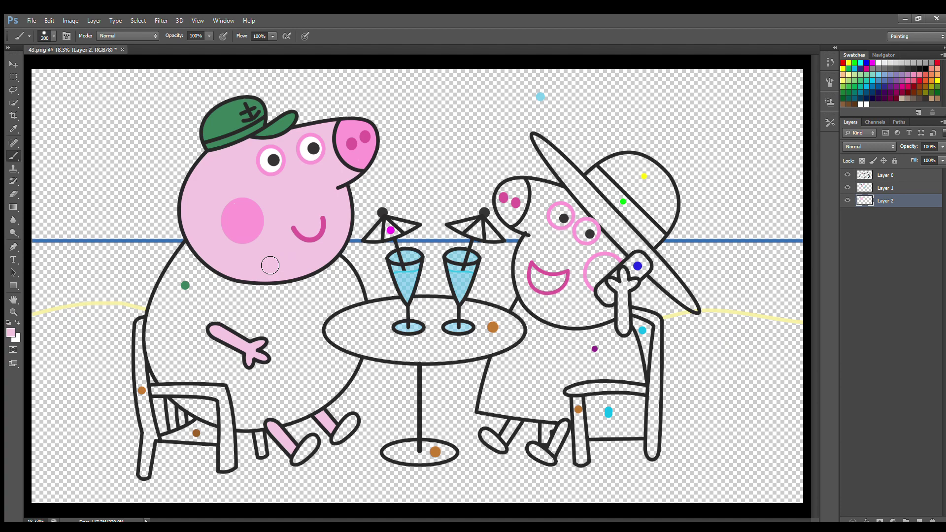
Paint the left pig's body in the hat's green and its shoes black on a new layer beneath Layer 2
{"action": "left_click", "coordinate": [919, 521]}
{"action": "key", "text": "i"}
{"action": "left_click", "coordinate": [232, 121]}
{"action": "left_click", "coordinate": [10, 157]}
{"action": "mouse_move", "coordinate": [194, 256]}
{"action": "left_mouse_down"}
{"action": "mouse_move", "coordinate": [162, 318]}
{"action": "mouse_move", "coordinate": [159, 361]}
{"action": "mouse_move", "coordinate": [168, 380]}
{"action": "mouse_move", "coordinate": [239, 383]}
{"action": "mouse_move", "coordinate": [229, 382]}
{"action": "mouse_move", "coordinate": [242, 389]}
{"action": "mouse_move", "coordinate": [250, 428]}
{"action": "mouse_move", "coordinate": [301, 418]}
{"action": "mouse_move", "coordinate": [347, 382]}
{"action": "mouse_move", "coordinate": [356, 369]}
{"action": "mouse_move", "coordinate": [321, 342]}
{"action": "mouse_move", "coordinate": [334, 309]}
{"action": "mouse_move", "coordinate": [362, 302]}
{"action": "mouse_move", "coordinate": [353, 281]}
{"action": "mouse_move", "coordinate": [339, 265]}
{"action": "mouse_move", "coordinate": [343, 276]}
{"action": "mouse_move", "coordinate": [298, 286]}
{"action": "mouse_move", "coordinate": [309, 317]}
{"action": "mouse_move", "coordinate": [217, 280]}
{"action": "mouse_move", "coordinate": [306, 309]}
{"action": "mouse_move", "coordinate": [338, 376]}
{"action": "mouse_move", "coordinate": [322, 374]}
{"action": "mouse_move", "coordinate": [262, 407]}
{"action": "mouse_move", "coordinate": [177, 360]}
{"action": "mouse_move", "coordinate": [279, 334]}
{"action": "mouse_move", "coordinate": [272, 364]}
{"action": "mouse_move", "coordinate": [266, 351]}
{"action": "mouse_move", "coordinate": [275, 374]}
{"action": "left_mouse_up"}
{"action": "key", "text": "bracketleft"}
{"action": "key", "text": "bracketleft"}
{"action": "key", "text": "bracketright"}
{"action": "key", "text": "bracketright"}
{"action": "mouse_move", "coordinate": [173, 398]}
{"action": "left_mouse_down"}
{"action": "mouse_move", "coordinate": [215, 421]}
{"action": "mouse_move", "coordinate": [195, 405]}
{"action": "left_mouse_up"}
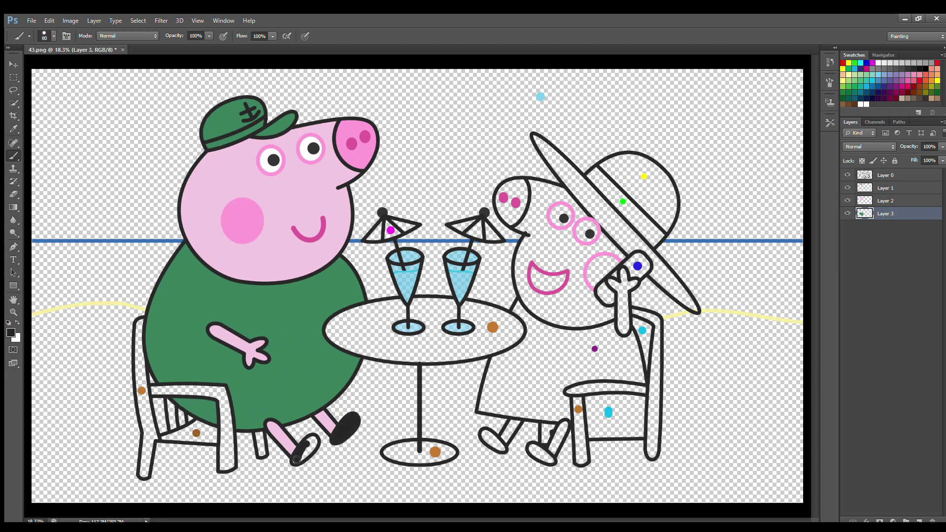
Paint the left chair's frame orange-brown on a new bottom layer and its inner parts darker brown on another new layer
{"action": "left_click", "coordinate": [919, 520]}
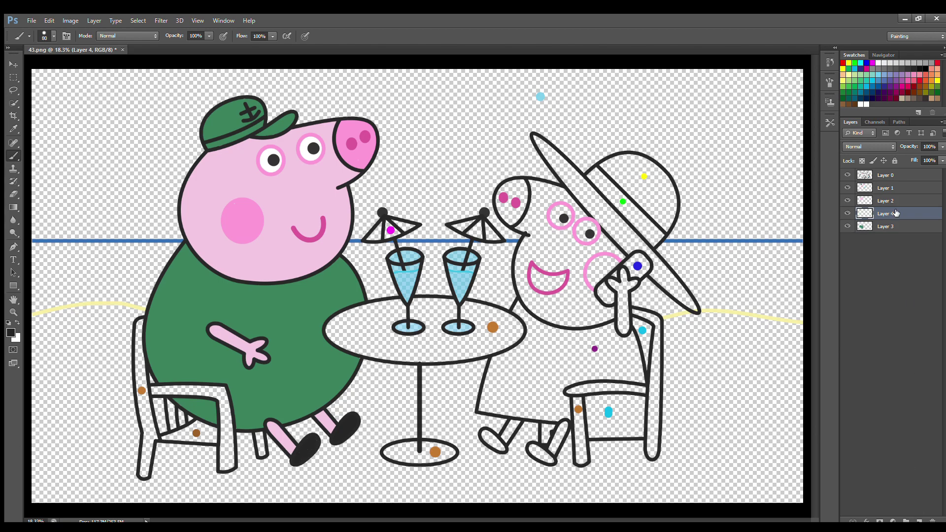
{"action": "left_click", "coordinate": [141, 391], "text": "alt"}
{"action": "mouse_move", "coordinate": [140, 327]}
{"action": "left_mouse_down"}
{"action": "mouse_move", "coordinate": [143, 474]}
{"action": "mouse_move", "coordinate": [155, 433]}
{"action": "mouse_move", "coordinate": [139, 355]}
{"action": "left_mouse_up"}
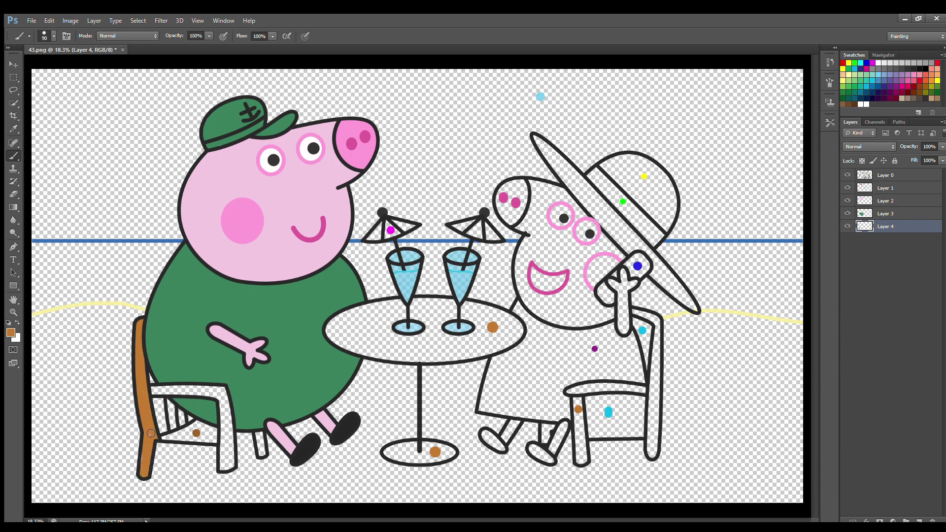
{"action": "mouse_move", "coordinate": [154, 393]}
{"action": "left_mouse_down"}
{"action": "mouse_move", "coordinate": [221, 390]}
{"action": "mouse_move", "coordinate": [231, 429]}
{"action": "mouse_move", "coordinate": [232, 464]}
{"action": "mouse_move", "coordinate": [222, 468]}
{"action": "mouse_move", "coordinate": [223, 412]}
{"action": "mouse_move", "coordinate": [226, 462]}
{"action": "mouse_move", "coordinate": [212, 395]}
{"action": "mouse_move", "coordinate": [150, 392]}
{"action": "mouse_move", "coordinate": [229, 415]}
{"action": "left_mouse_up"}
{"action": "left_click", "coordinate": [919, 520]}
{"action": "mouse_move", "coordinate": [169, 399]}
{"action": "left_mouse_down"}
{"action": "mouse_move", "coordinate": [175, 428]}
{"action": "mouse_move", "coordinate": [192, 420]}
{"action": "mouse_move", "coordinate": [192, 428]}
{"action": "mouse_move", "coordinate": [166, 437]}
{"action": "mouse_move", "coordinate": [195, 440]}
{"action": "left_mouse_up"}
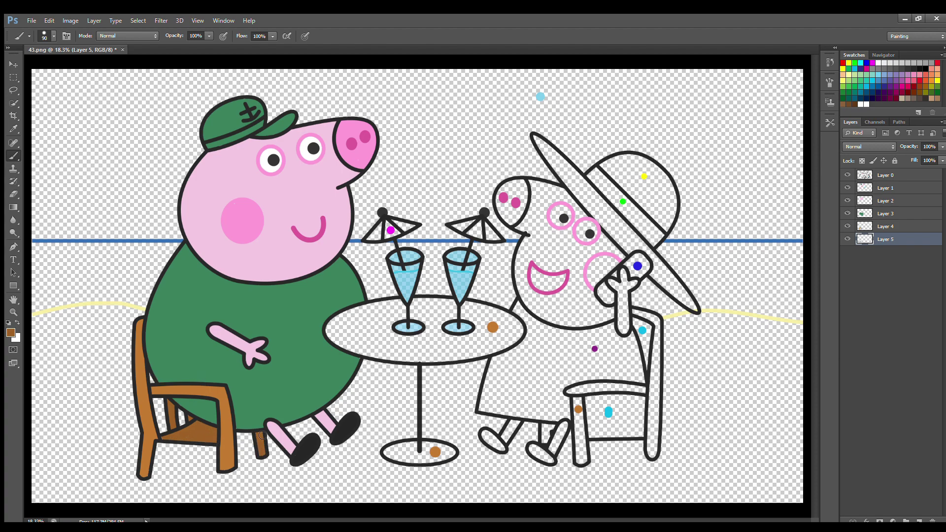
Colour the right pig's facial features on Layer 1: black mouth, white eyes, pink cheek and snout
{"action": "left_click", "coordinate": [892, 188]}
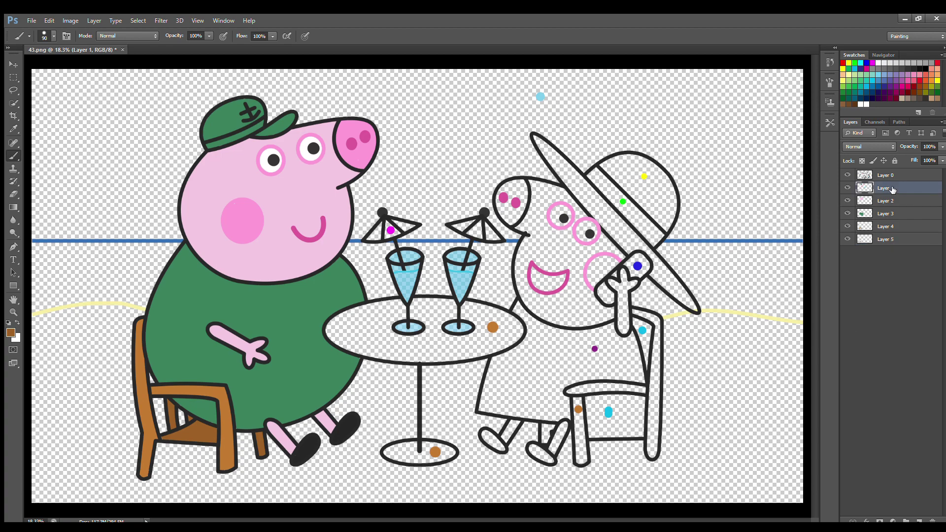
{"action": "mouse_move", "coordinate": [536, 269]}
{"action": "left_mouse_down"}
{"action": "mouse_move", "coordinate": [540, 290]}
{"action": "mouse_move", "coordinate": [563, 278]}
{"action": "mouse_move", "coordinate": [542, 285]}
{"action": "left_mouse_up"}
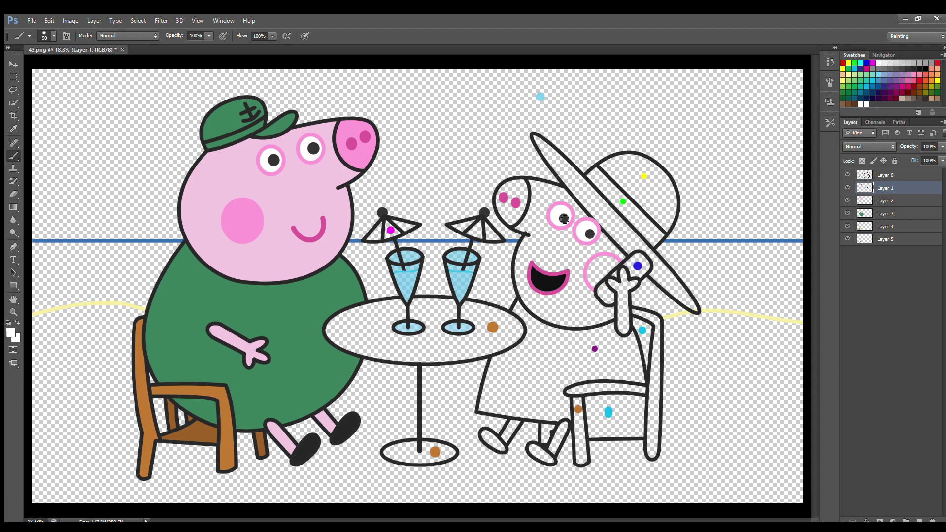
{"action": "left_click", "coordinate": [570, 271], "text": "alt"}
{"action": "left_click_drag", "start_coordinate": [605, 258], "coordinate": [592, 281]}
{"action": "left_click", "coordinate": [14, 129]}
{"action": "key", "text": "b"}
{"action": "left_click_drag", "start_coordinate": [521, 185], "coordinate": [515, 219]}
Paint both cocktail umbrellas with the sampled magenta and the right pig's arm and legs light pink on Layer 1
{"action": "key", "text": "i"}
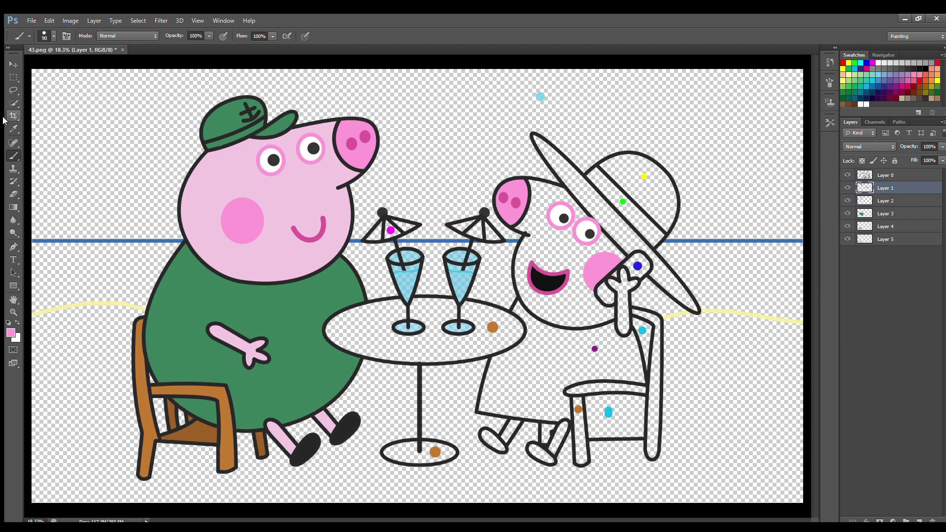
{"action": "left_click", "coordinate": [390, 230]}
{"action": "key", "text": "b"}
{"action": "left_click_drag", "start_coordinate": [390, 230], "coordinate": [370, 238]}
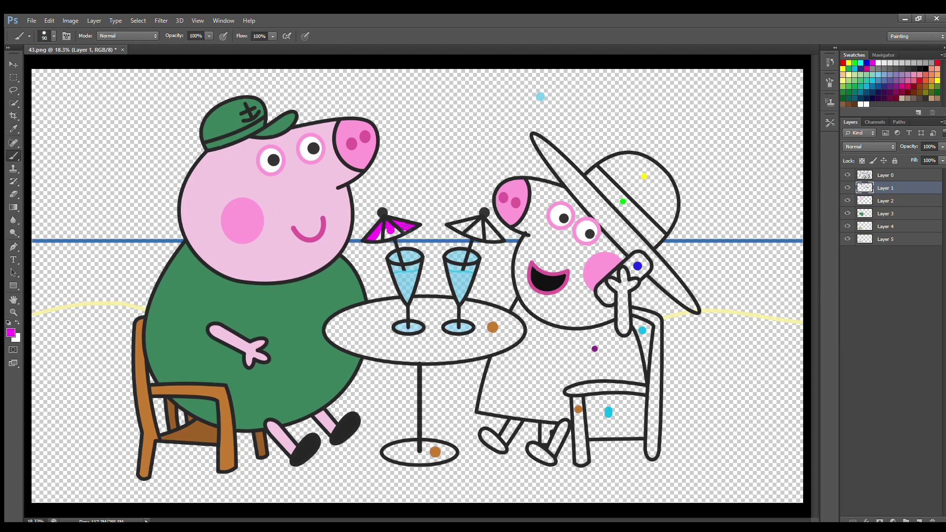
{"action": "mouse_move", "coordinate": [456, 227]}
{"action": "left_mouse_down"}
{"action": "mouse_move", "coordinate": [478, 223]}
{"action": "mouse_move", "coordinate": [494, 236]}
{"action": "mouse_move", "coordinate": [465, 230]}
{"action": "left_mouse_up"}
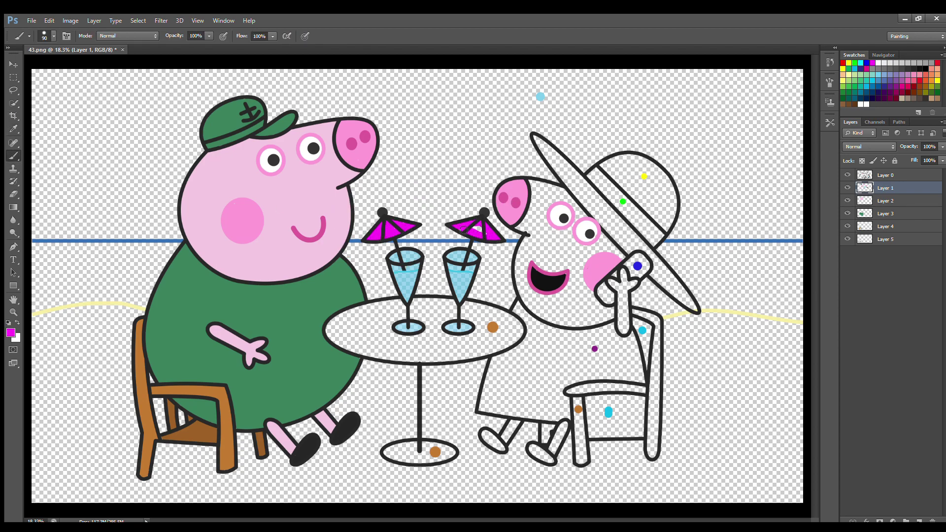
{"action": "left_click", "coordinate": [340, 262], "text": "alt"}
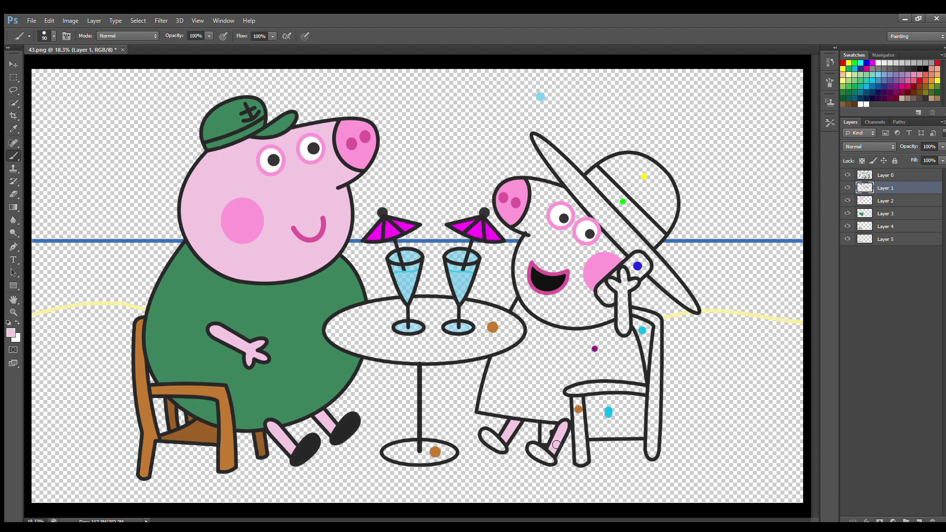
{"action": "left_click_drag", "start_coordinate": [612, 283], "coordinate": [625, 333]}
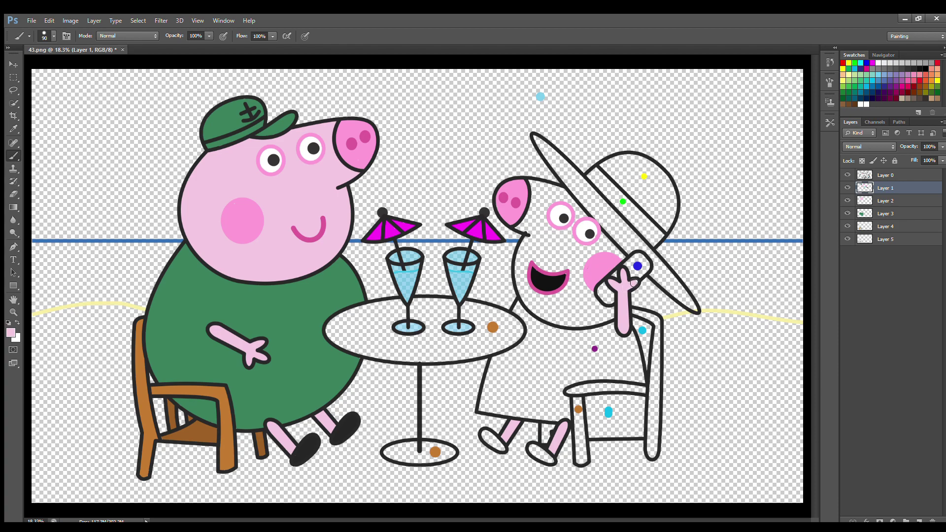
Paint the right pig's phone blue and the right chair's frame orange-brown on Layer 2, using the sampled colour dots
{"action": "left_click", "coordinate": [893, 202]}
{"action": "left_click", "coordinate": [636, 266], "text": "alt"}
{"action": "left_click_drag", "start_coordinate": [639, 256], "coordinate": [628, 266]}
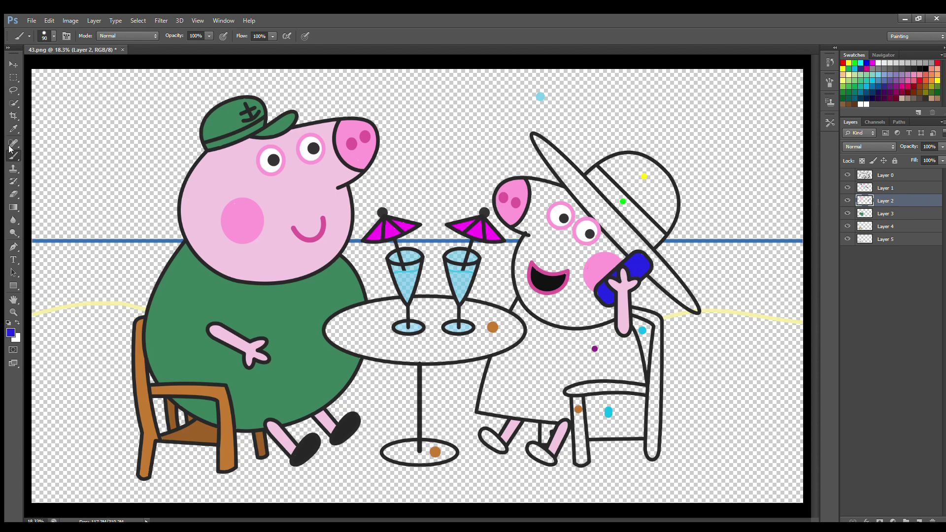
{"action": "left_click", "coordinate": [579, 410], "text": "alt"}
{"action": "mouse_move", "coordinate": [571, 393]}
{"action": "left_mouse_down"}
{"action": "mouse_move", "coordinate": [646, 391]}
{"action": "mouse_move", "coordinate": [610, 387]}
{"action": "mouse_move", "coordinate": [578, 400]}
{"action": "mouse_move", "coordinate": [581, 461]}
{"action": "mouse_move", "coordinate": [582, 435]}
{"action": "mouse_move", "coordinate": [629, 394]}
{"action": "mouse_move", "coordinate": [653, 412]}
{"action": "mouse_move", "coordinate": [649, 450]}
{"action": "mouse_move", "coordinate": [649, 317]}
{"action": "left_mouse_up"}
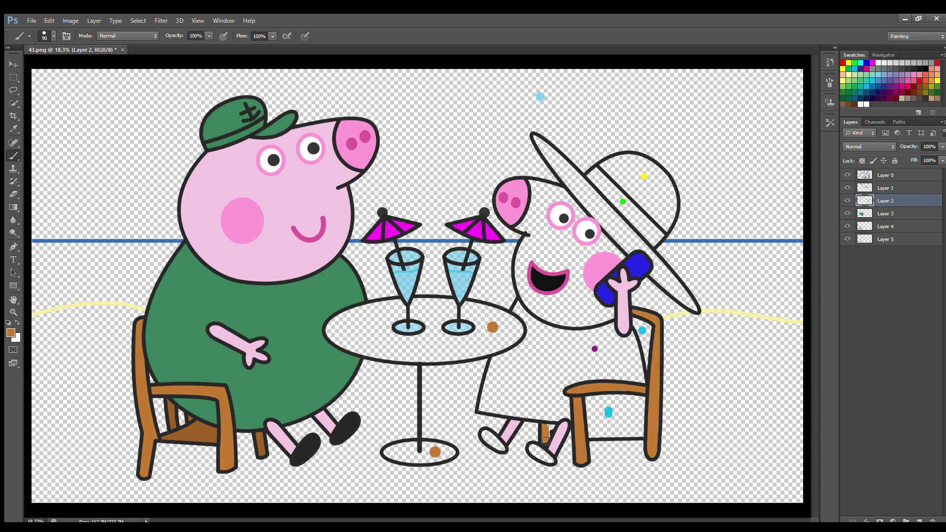
Fill the crown of the right pig's hat with the sampled yellow on Layer 1
{"action": "left_click", "coordinate": [882, 187]}
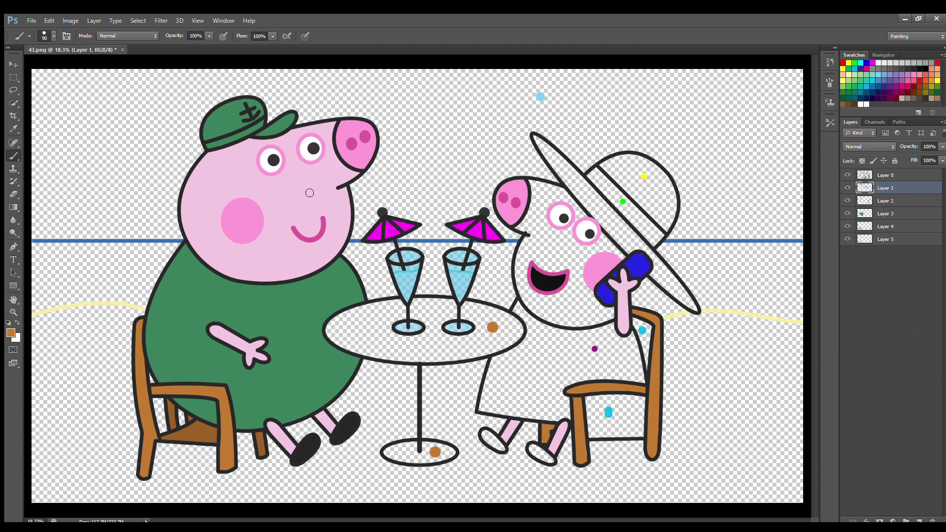
{"action": "left_click", "coordinate": [644, 176], "text": "alt"}
{"action": "mouse_move", "coordinate": [609, 170]}
{"action": "left_mouse_down"}
{"action": "mouse_move", "coordinate": [630, 157]}
{"action": "mouse_move", "coordinate": [658, 172]}
{"action": "mouse_move", "coordinate": [672, 197]}
{"action": "mouse_move", "coordinate": [672, 219]}
{"action": "mouse_move", "coordinate": [662, 222]}
{"action": "mouse_move", "coordinate": [610, 170]}
{"action": "mouse_move", "coordinate": [648, 174]}
{"action": "mouse_move", "coordinate": [652, 201]}
{"action": "left_mouse_up"}
{"action": "key", "text": "bracketright"}
{"action": "key", "text": "bracketright"}
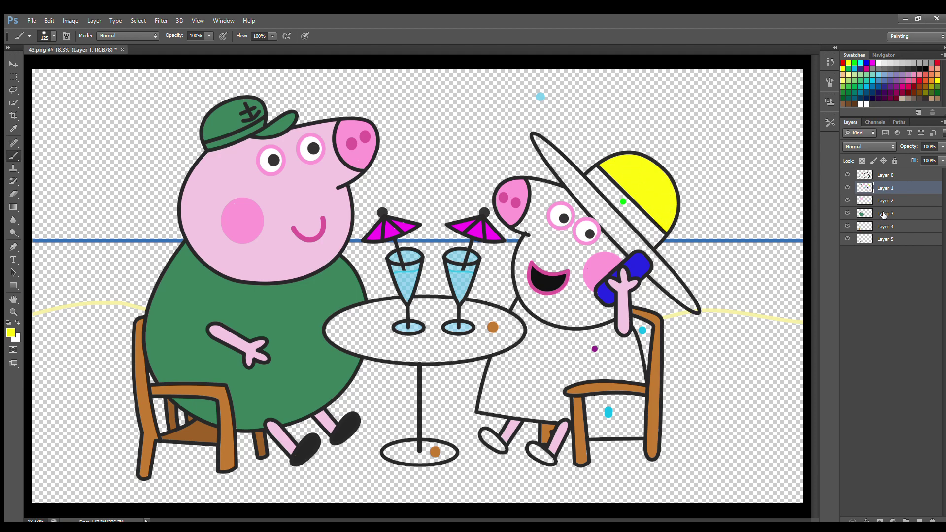
Paint the band of the right pig's hat with the sampled bright green on Layer 2
{"action": "left_click", "coordinate": [884, 214]}
{"action": "left_click", "coordinate": [885, 200]}
{"action": "left_click", "coordinate": [623, 202], "text": "alt"}
{"action": "mouse_move", "coordinate": [597, 183]}
{"action": "left_mouse_down"}
{"action": "mouse_move", "coordinate": [658, 237]}
{"action": "mouse_move", "coordinate": [606, 192]}
{"action": "left_mouse_up"}
{"action": "key", "text": "e"}
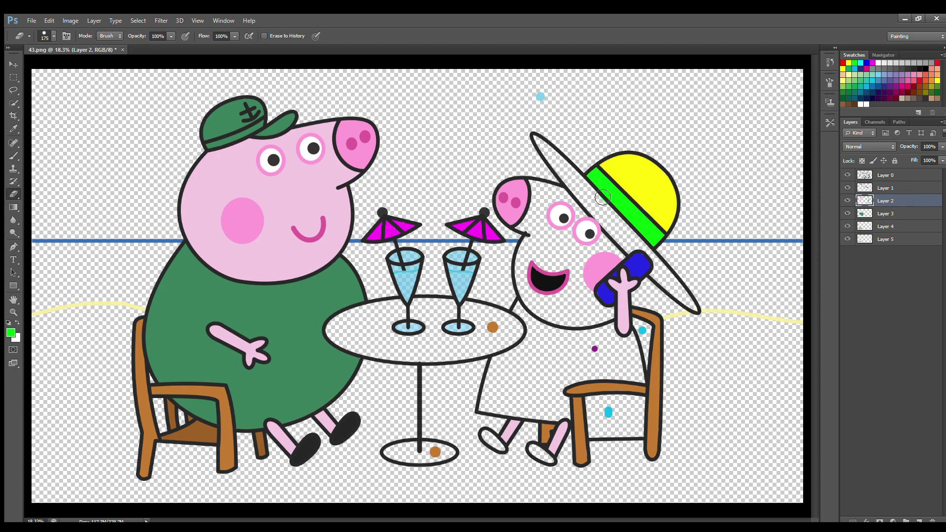
Paint the brim of the right pig's hat in the crown's yellow on Layer 3
{"action": "left_click", "coordinate": [883, 214]}
{"action": "key", "text": "i"}
{"action": "left_click", "coordinate": [641, 178]}
{"action": "key", "text": "b"}
{"action": "mouse_move", "coordinate": [535, 137]}
{"action": "left_mouse_down"}
{"action": "mouse_move", "coordinate": [621, 242]}
{"action": "mouse_move", "coordinate": [695, 310]}
{"action": "mouse_move", "coordinate": [601, 202]}
{"action": "mouse_move", "coordinate": [556, 167]}
{"action": "mouse_move", "coordinate": [608, 221]}
{"action": "left_mouse_up"}
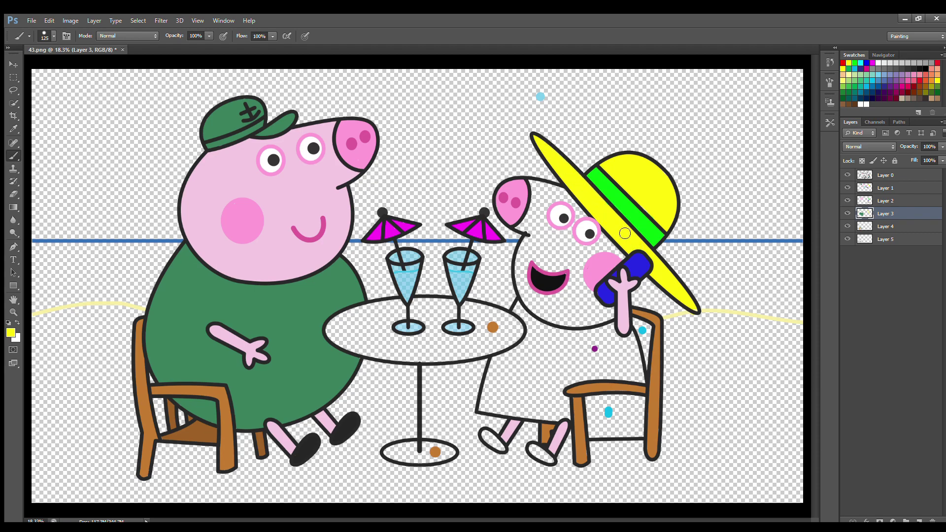
Fill the right pig's head with light pink on Layer 4
{"action": "left_click", "coordinate": [886, 227]}
{"action": "key", "text": "i"}
{"action": "key", "text": "b"}
{"action": "mouse_move", "coordinate": [535, 183]}
{"action": "left_mouse_down"}
{"action": "mouse_move", "coordinate": [523, 265]}
{"action": "mouse_move", "coordinate": [531, 303]}
{"action": "mouse_move", "coordinate": [559, 321]}
{"action": "mouse_move", "coordinate": [606, 320]}
{"action": "mouse_move", "coordinate": [573, 324]}
{"action": "mouse_move", "coordinate": [609, 310]}
{"action": "mouse_move", "coordinate": [537, 259]}
{"action": "mouse_move", "coordinate": [538, 191]}
{"action": "mouse_move", "coordinate": [566, 197]}
{"action": "mouse_move", "coordinate": [558, 211]}
{"action": "mouse_move", "coordinate": [601, 231]}
{"action": "mouse_move", "coordinate": [591, 240]}
{"action": "mouse_move", "coordinate": [548, 218]}
{"action": "mouse_move", "coordinate": [579, 249]}
{"action": "mouse_move", "coordinate": [556, 246]}
{"action": "mouse_move", "coordinate": [561, 277]}
{"action": "mouse_move", "coordinate": [591, 293]}
{"action": "mouse_move", "coordinate": [553, 303]}
{"action": "left_mouse_up"}
{"action": "key", "text": "bracketright"}
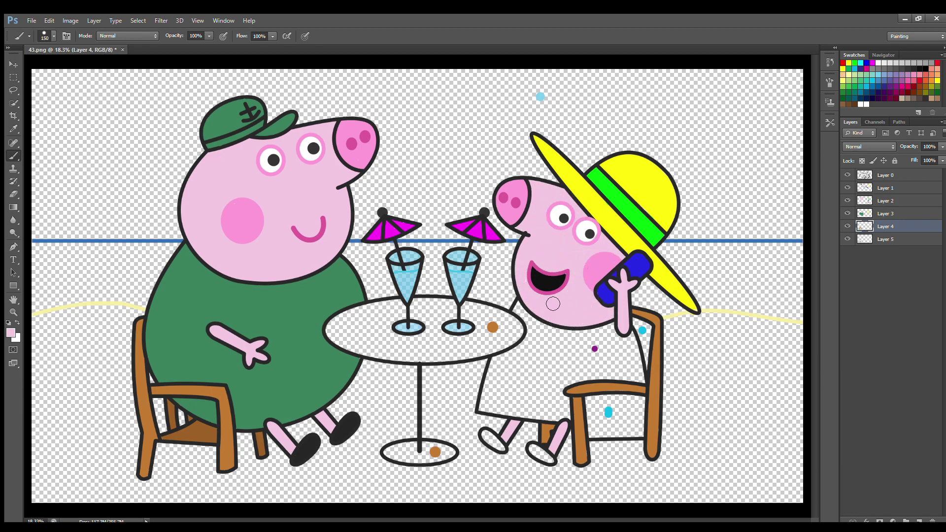
Fill the right chair's back and lower panel with the sampled cyan and paint the right pig's shoes black
{"action": "left_click", "coordinate": [608, 411], "text": "alt"}
{"action": "mouse_move", "coordinate": [591, 399]}
{"action": "left_mouse_down"}
{"action": "mouse_move", "coordinate": [596, 431]}
{"action": "mouse_move", "coordinate": [636, 431]}
{"action": "mouse_move", "coordinate": [628, 403]}
{"action": "mouse_move", "coordinate": [635, 416]}
{"action": "left_mouse_up"}
{"action": "left_click_drag", "start_coordinate": [640, 320], "coordinate": [655, 365]}
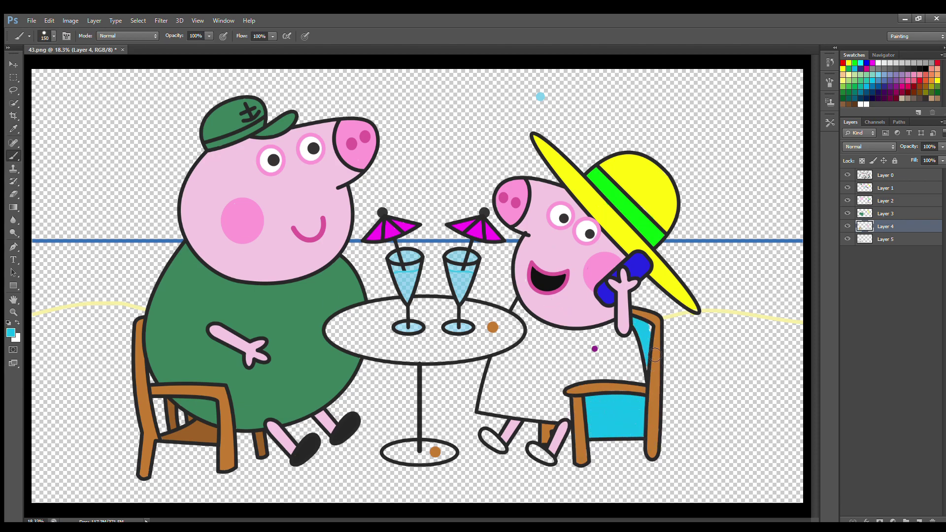
{"action": "left_click_drag", "start_coordinate": [487, 434], "coordinate": [495, 440]}
Fill the right pig's dress with the sampled purple on Layer 5
{"action": "left_click", "coordinate": [885, 239]}
{"action": "left_click", "coordinate": [595, 349], "text": "alt"}
{"action": "mouse_move", "coordinate": [516, 310]}
{"action": "left_mouse_down"}
{"action": "mouse_move", "coordinate": [527, 336]}
{"action": "mouse_move", "coordinate": [492, 368]}
{"action": "mouse_move", "coordinate": [483, 399]}
{"action": "mouse_move", "coordinate": [495, 410]}
{"action": "mouse_move", "coordinate": [571, 415]}
{"action": "left_mouse_up"}
{"action": "key", "text": "bracketright"}
{"action": "key", "text": "bracketright"}
{"action": "key", "text": "bracketright"}
{"action": "mouse_move", "coordinate": [499, 367]}
{"action": "left_mouse_down"}
{"action": "mouse_move", "coordinate": [498, 401]}
{"action": "mouse_move", "coordinate": [513, 377]}
{"action": "mouse_move", "coordinate": [629, 328]}
{"action": "mouse_move", "coordinate": [523, 387]}
{"action": "mouse_move", "coordinate": [625, 345]}
{"action": "mouse_move", "coordinate": [614, 378]}
{"action": "left_mouse_up"}
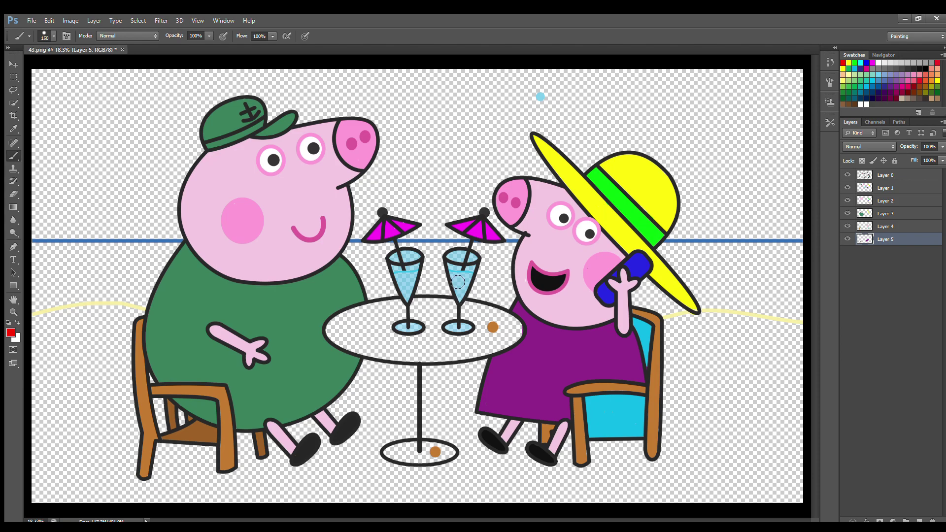
Paint the drink in both cocktail glasses with red beneath the semi-transparent glass colour
{"action": "left_click_drag", "start_coordinate": [456, 286], "coordinate": [470, 276]}
{"action": "left_click_drag", "start_coordinate": [395, 277], "coordinate": [405, 293]}
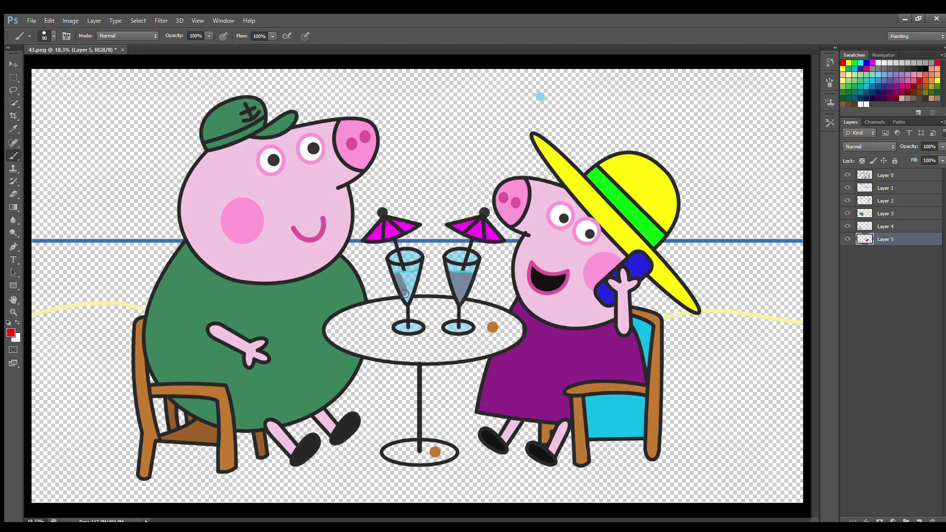
{"action": "left_click", "coordinate": [13, 194]}
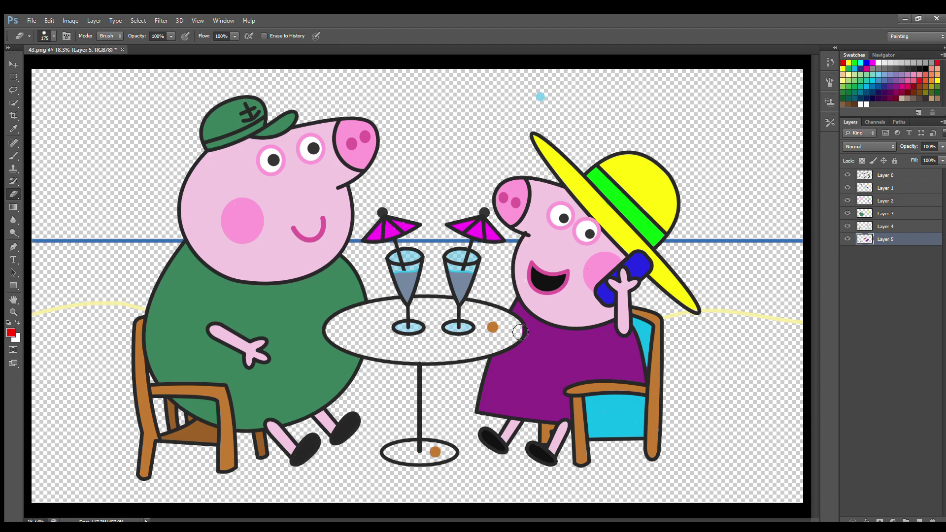
Paint the table's base with the sampled orange-brown and its top in the same colour on a new bottom layer
{"action": "left_click", "coordinate": [13, 156]}
{"action": "left_click", "coordinate": [436, 451], "text": "alt"}
{"action": "mouse_move", "coordinate": [389, 446]}
{"action": "left_mouse_down"}
{"action": "mouse_move", "coordinate": [419, 460]}
{"action": "mouse_move", "coordinate": [451, 456]}
{"action": "mouse_move", "coordinate": [430, 445]}
{"action": "mouse_move", "coordinate": [393, 450]}
{"action": "mouse_move", "coordinate": [452, 452]}
{"action": "left_mouse_up"}
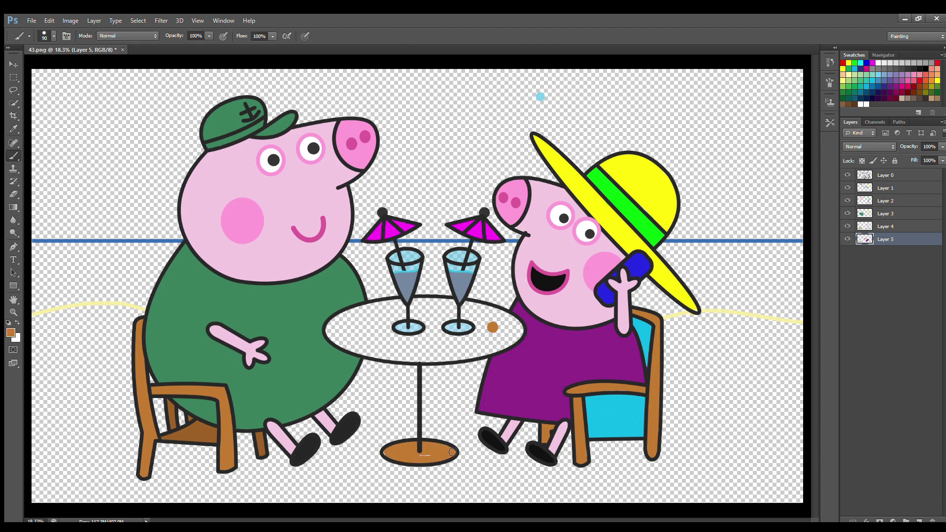
{"action": "left_click", "coordinate": [919, 520]}
{"action": "mouse_move", "coordinate": [369, 315]}
{"action": "left_mouse_down"}
{"action": "mouse_move", "coordinate": [371, 352]}
{"action": "mouse_move", "coordinate": [409, 360]}
{"action": "mouse_move", "coordinate": [469, 358]}
{"action": "mouse_move", "coordinate": [521, 337]}
{"action": "mouse_move", "coordinate": [504, 321]}
{"action": "mouse_move", "coordinate": [456, 310]}
{"action": "mouse_move", "coordinate": [394, 312]}
{"action": "mouse_move", "coordinate": [505, 334]}
{"action": "mouse_move", "coordinate": [412, 348]}
{"action": "mouse_move", "coordinate": [428, 329]}
{"action": "mouse_move", "coordinate": [506, 339]}
{"action": "left_mouse_up"}
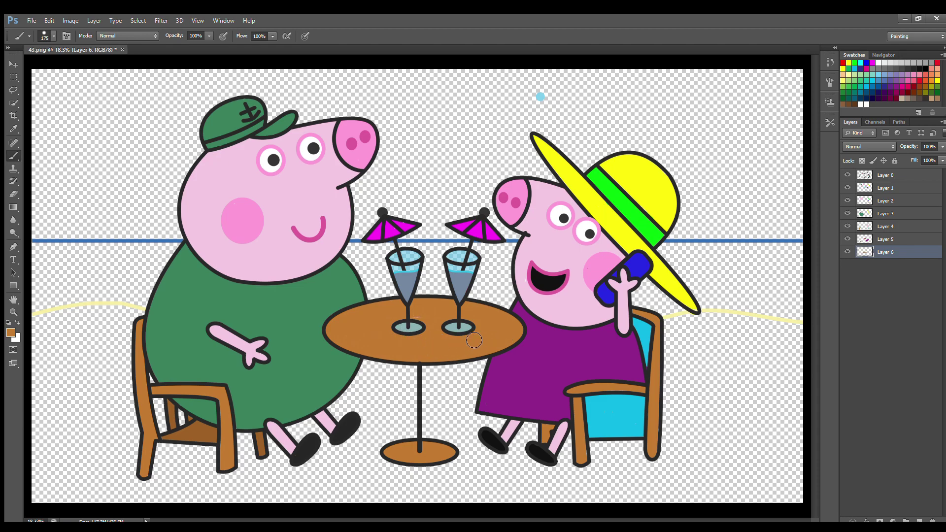
Fill the beach with the shoreline's pale yellow on a new bottom layer, enlarging the brush to 400
{"action": "left_click", "coordinate": [919, 520]}
{"action": "left_click", "coordinate": [102, 304], "text": "alt"}
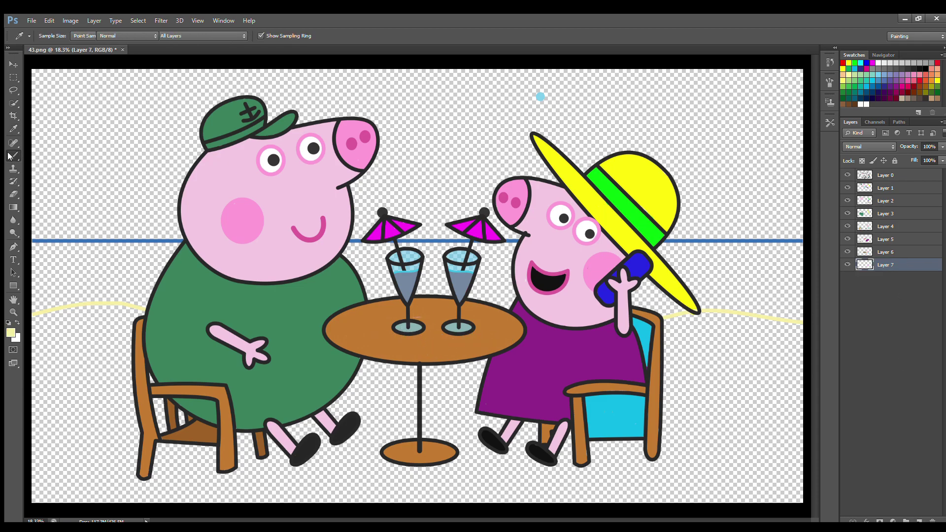
{"action": "mouse_move", "coordinate": [47, 325]}
{"action": "left_mouse_down"}
{"action": "mouse_move", "coordinate": [87, 316]}
{"action": "mouse_move", "coordinate": [146, 323]}
{"action": "left_mouse_up"}
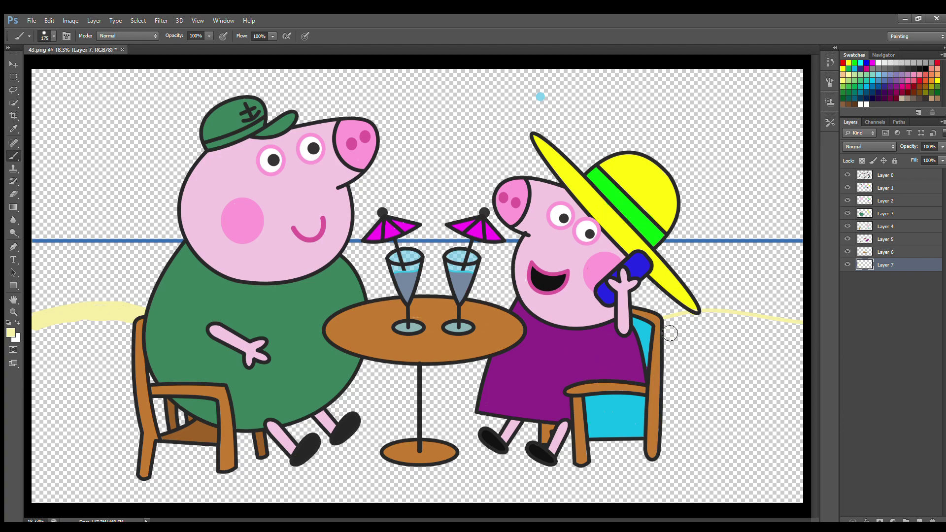
{"action": "key", "text": "bracketright"}
{"action": "key", "text": "bracketright"}
{"action": "key", "text": "bracketright"}
{"action": "key", "text": "bracketright"}
{"action": "mouse_move", "coordinate": [792, 380]}
{"action": "left_mouse_down"}
{"action": "mouse_move", "coordinate": [671, 404]}
{"action": "mouse_move", "coordinate": [799, 448]}
{"action": "mouse_move", "coordinate": [298, 500]}
{"action": "mouse_move", "coordinate": [99, 360]}
{"action": "mouse_move", "coordinate": [583, 468]}
{"action": "mouse_move", "coordinate": [116, 448]}
{"action": "left_mouse_up"}
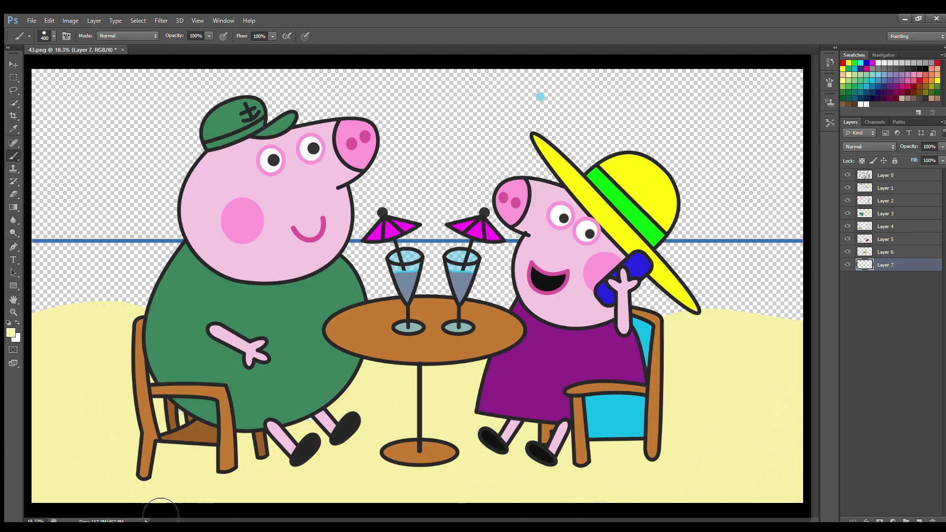
Paint darker yellow ground shadows on the sand beneath both seated pigs and their chairs
{"action": "key", "text": "i"}
{"action": "key", "text": "b"}
{"action": "mouse_move", "coordinate": [140, 478]}
{"action": "left_mouse_down"}
{"action": "mouse_move", "coordinate": [161, 485]}
{"action": "mouse_move", "coordinate": [306, 465]}
{"action": "mouse_move", "coordinate": [287, 482]}
{"action": "mouse_move", "coordinate": [279, 446]}
{"action": "mouse_move", "coordinate": [177, 453]}
{"action": "mouse_move", "coordinate": [258, 492]}
{"action": "mouse_move", "coordinate": [306, 448]}
{"action": "mouse_move", "coordinate": [235, 488]}
{"action": "left_mouse_up"}
{"action": "mouse_move", "coordinate": [526, 468]}
{"action": "left_mouse_down"}
{"action": "mouse_move", "coordinate": [556, 457]}
{"action": "mouse_move", "coordinate": [639, 479]}
{"action": "mouse_move", "coordinate": [598, 453]}
{"action": "mouse_move", "coordinate": [585, 486]}
{"action": "mouse_move", "coordinate": [571, 457]}
{"action": "mouse_move", "coordinate": [516, 473]}
{"action": "left_mouse_up"}
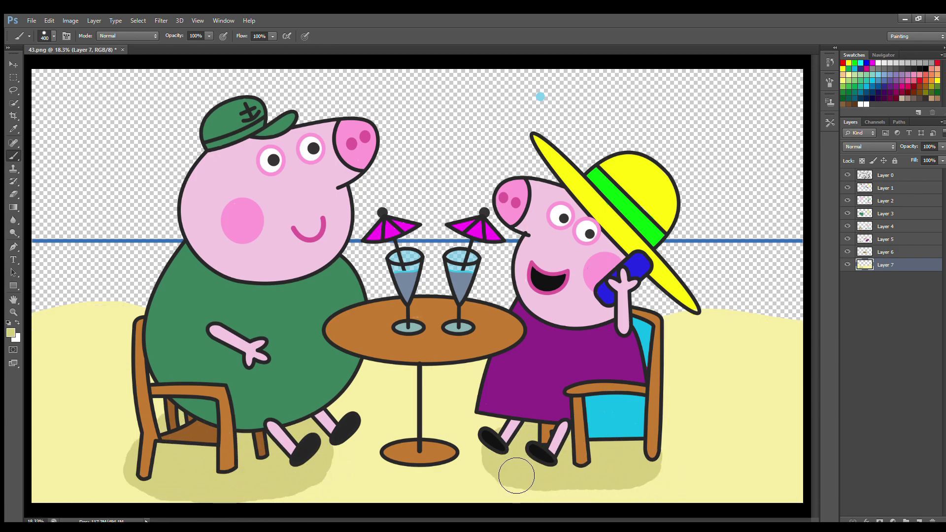
Paint the sea with the horizon line's blue on a new layer below the sand, with lighter blue along the shore
{"action": "left_click", "coordinate": [919, 521]}
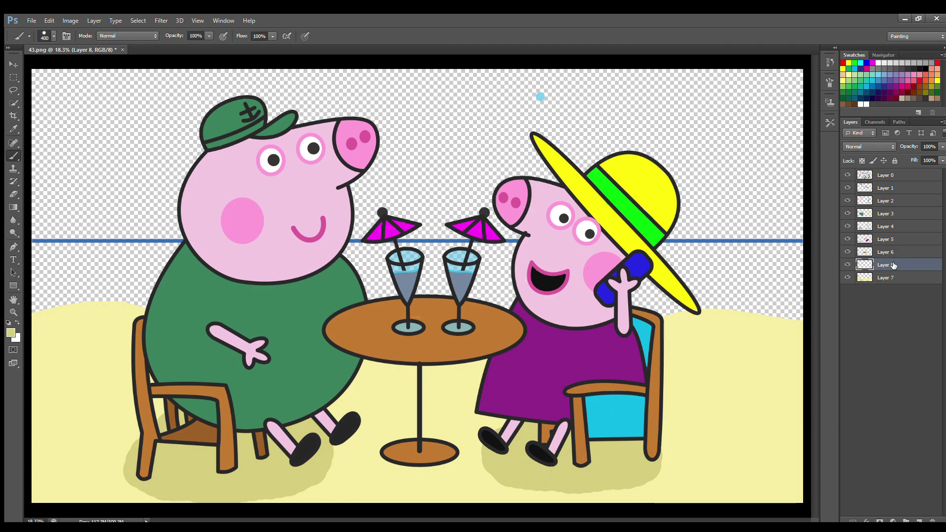
{"action": "left_click_drag", "start_coordinate": [893, 265], "coordinate": [887, 284]}
{"action": "key", "text": "i"}
{"action": "left_click", "coordinate": [83, 240]}
{"action": "key", "text": "b"}
{"action": "mouse_move", "coordinate": [47, 268]}
{"action": "left_mouse_down"}
{"action": "mouse_move", "coordinate": [158, 266]}
{"action": "mouse_move", "coordinate": [130, 278]}
{"action": "left_mouse_up"}
{"action": "mouse_move", "coordinate": [359, 272]}
{"action": "left_mouse_down"}
{"action": "mouse_move", "coordinate": [528, 278]}
{"action": "mouse_move", "coordinate": [790, 257]}
{"action": "mouse_move", "coordinate": [798, 325]}
{"action": "mouse_move", "coordinate": [375, 288]}
{"action": "mouse_move", "coordinate": [57, 329]}
{"action": "mouse_move", "coordinate": [163, 290]}
{"action": "mouse_move", "coordinate": [512, 298]}
{"action": "mouse_move", "coordinate": [686, 321]}
{"action": "left_mouse_up"}
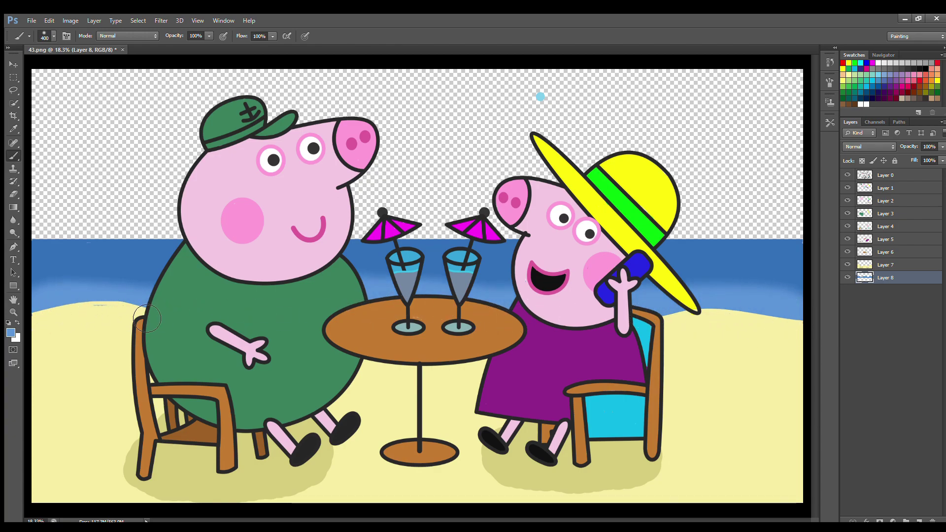
Fill the sky with light blue sampled from the blue spot on a new bottom layer, enlarging the brush to 600
{"action": "left_click", "coordinate": [918, 518]}
{"action": "left_click", "coordinate": [540, 97], "text": "alt"}
{"action": "key", "text": "bracketright"}
{"action": "mouse_move", "coordinate": [54, 86]}
{"action": "left_mouse_down"}
{"action": "mouse_move", "coordinate": [701, 94]}
{"action": "mouse_move", "coordinate": [38, 89]}
{"action": "mouse_move", "coordinate": [120, 169]}
{"action": "mouse_move", "coordinate": [788, 123]}
{"action": "mouse_move", "coordinate": [572, 197]}
{"action": "mouse_move", "coordinate": [65, 205]}
{"action": "mouse_move", "coordinate": [72, 110]}
{"action": "mouse_move", "coordinate": [701, 232]}
{"action": "mouse_move", "coordinate": [541, 91]}
{"action": "left_mouse_up"}
{"action": "key", "text": "bracketright"}
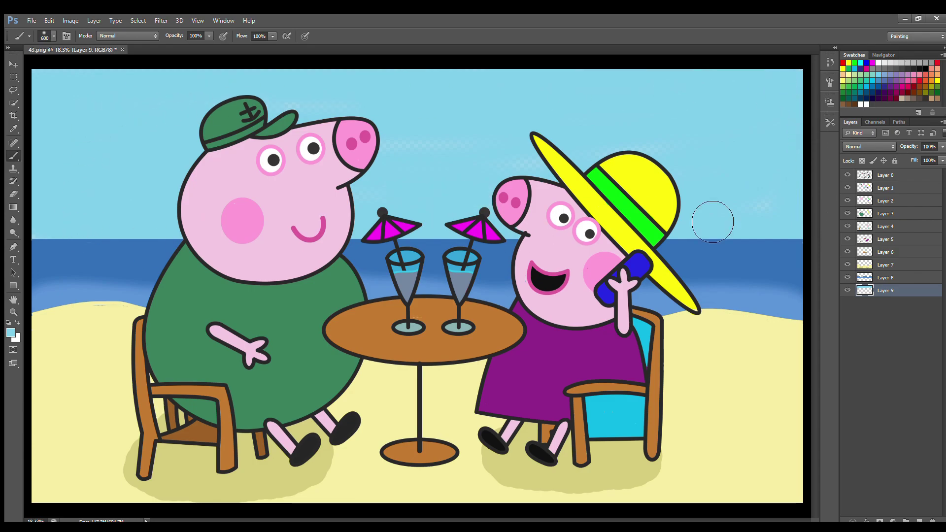
Paint a paler blue haze with soft, cloud-like edges across the lower sky above the horizon
{"action": "key", "text": "i"}
{"action": "key", "text": "b"}
{"action": "mouse_move", "coordinate": [142, 249]}
{"action": "left_mouse_down"}
{"action": "mouse_move", "coordinate": [433, 221]}
{"action": "mouse_move", "coordinate": [754, 239]}
{"action": "left_mouse_up"}
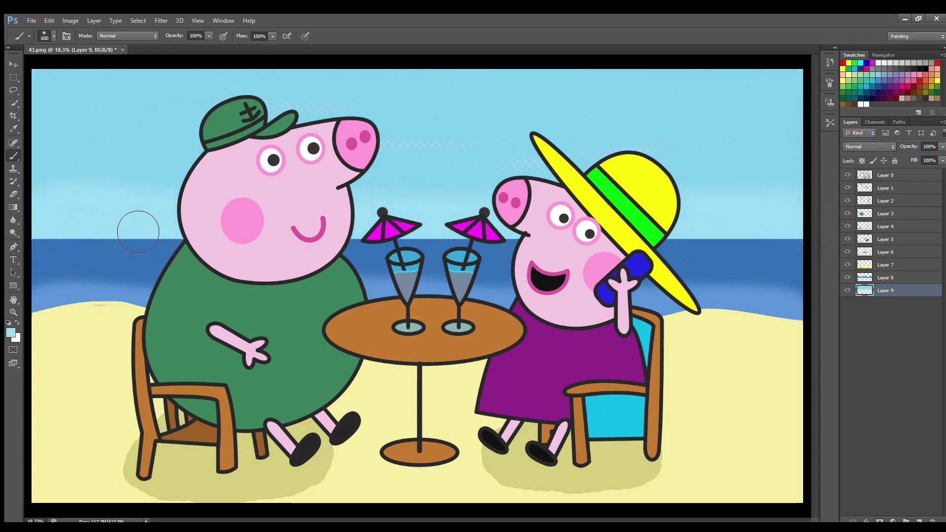
{"action": "mouse_move", "coordinate": [479, 177]}
{"action": "left_mouse_down"}
{"action": "mouse_move", "coordinate": [432, 166]}
{"action": "mouse_move", "coordinate": [306, 190]}
{"action": "left_mouse_up"}
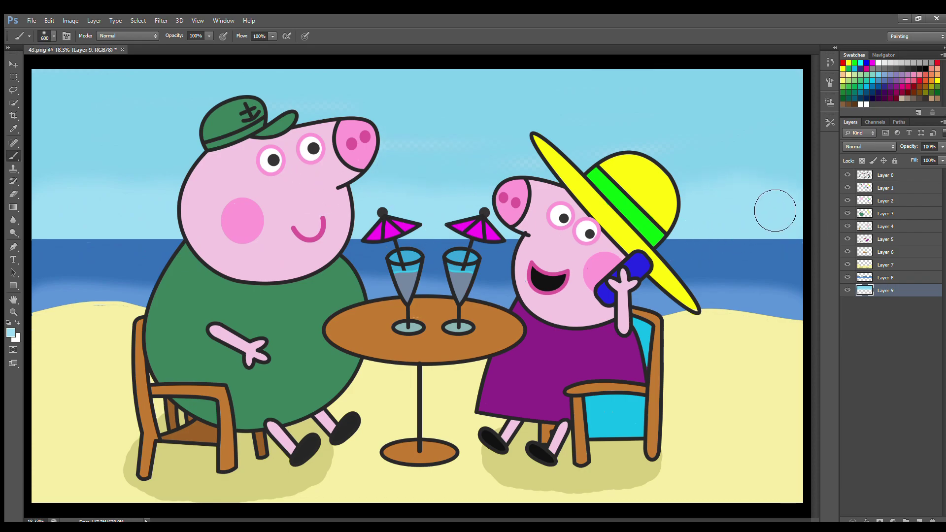
{"action": "key", "text": "i"}
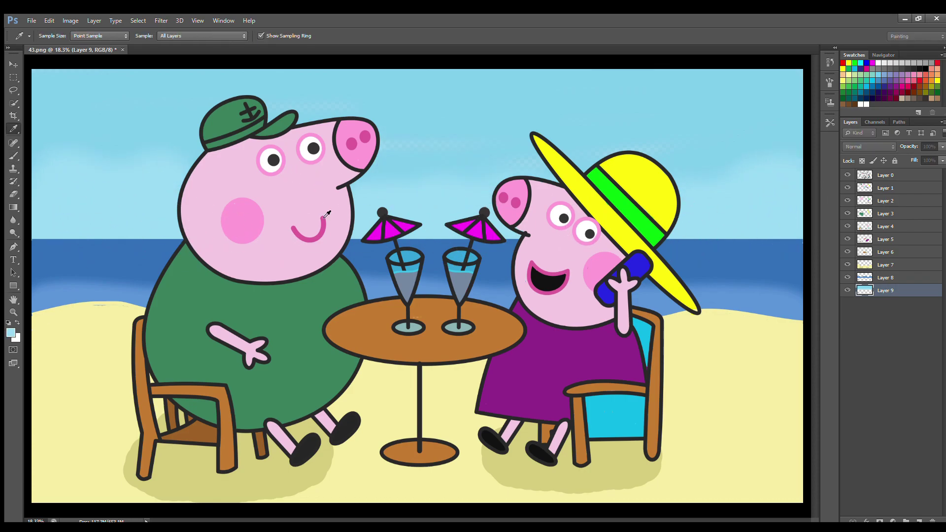
{"action": "key", "text": "b"}
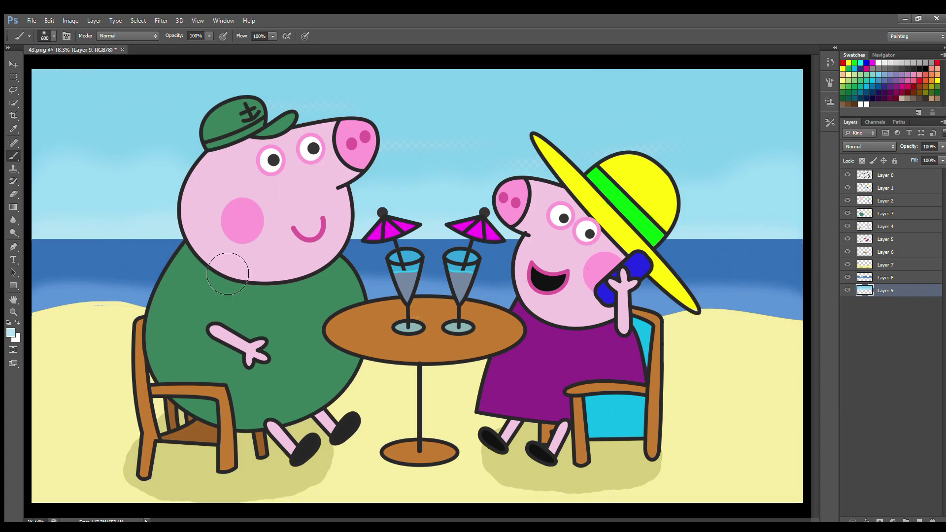
Add a new bottom layer and paint three white clouds on the sky layer, using brush size 150 for the smaller ones and 250 for the largest
{"action": "key", "text": "ctrl+shift+alt+n"}
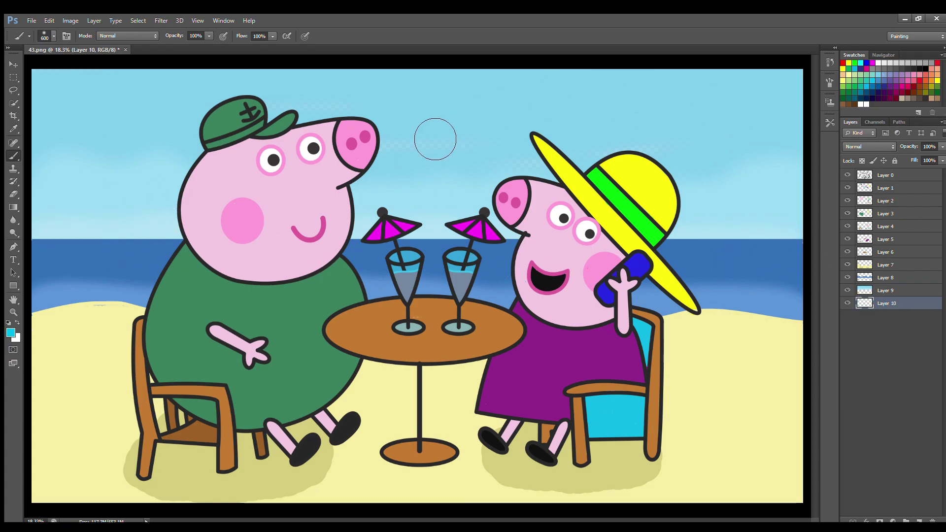
{"action": "left_click", "coordinate": [887, 291]}
{"action": "key", "text": "x"}
{"action": "key", "text": "bracketleft"}
{"action": "key", "text": "bracketleft"}
{"action": "key", "text": "bracketleft"}
{"action": "key", "text": "bracketleft"}
{"action": "key", "text": "bracketleft"}
{"action": "key", "text": "bracketleft"}
{"action": "key", "text": "bracketleft"}
{"action": "mouse_move", "coordinate": [629, 110]}
{"action": "left_mouse_down"}
{"action": "mouse_move", "coordinate": [670, 95]}
{"action": "mouse_move", "coordinate": [691, 112]}
{"action": "mouse_move", "coordinate": [641, 107]}
{"action": "mouse_move", "coordinate": [697, 112]}
{"action": "left_mouse_up"}
{"action": "mouse_move", "coordinate": [402, 113]}
{"action": "left_mouse_down"}
{"action": "mouse_move", "coordinate": [433, 106]}
{"action": "mouse_move", "coordinate": [442, 129]}
{"action": "mouse_move", "coordinate": [469, 130]}
{"action": "left_mouse_up"}
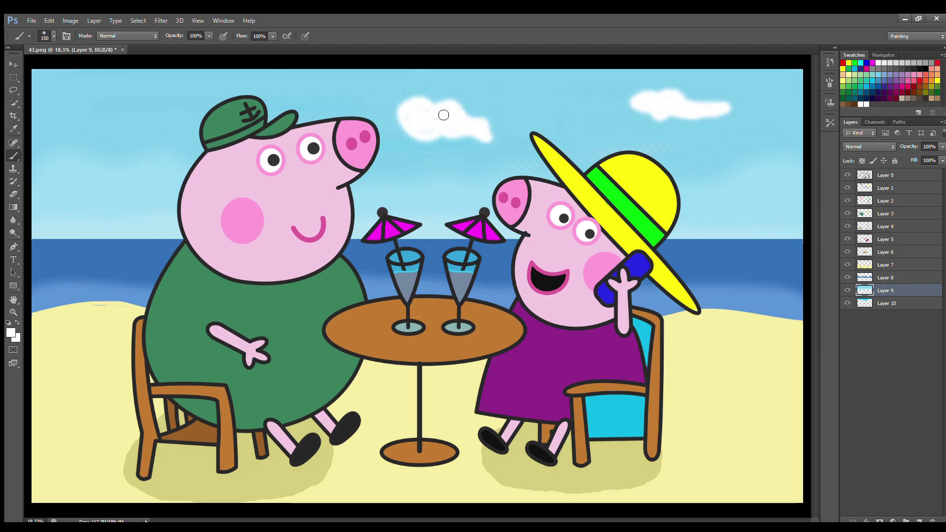
{"action": "mouse_move", "coordinate": [55, 113]}
{"action": "left_mouse_down"}
{"action": "mouse_move", "coordinate": [104, 122]}
{"action": "mouse_move", "coordinate": [136, 161]}
{"action": "mouse_move", "coordinate": [114, 171]}
{"action": "mouse_move", "coordinate": [47, 161]}
{"action": "mouse_move", "coordinate": [54, 110]}
{"action": "mouse_move", "coordinate": [117, 138]}
{"action": "mouse_move", "coordinate": [72, 151]}
{"action": "mouse_move", "coordinate": [167, 156]}
{"action": "mouse_move", "coordinate": [130, 170]}
{"action": "mouse_move", "coordinate": [171, 154]}
{"action": "mouse_move", "coordinate": [116, 116]}
{"action": "mouse_move", "coordinate": [83, 113]}
{"action": "mouse_move", "coordinate": [99, 151]}
{"action": "mouse_move", "coordinate": [144, 154]}
{"action": "left_mouse_up"}
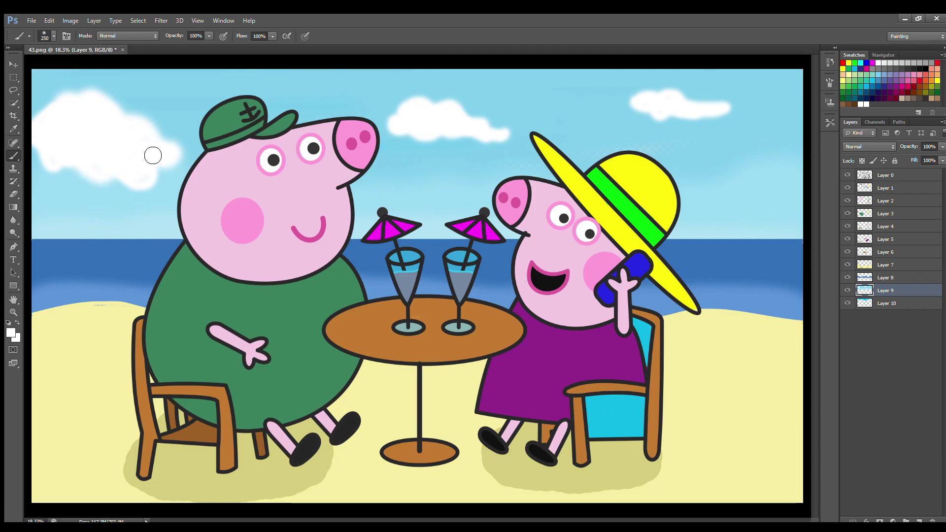